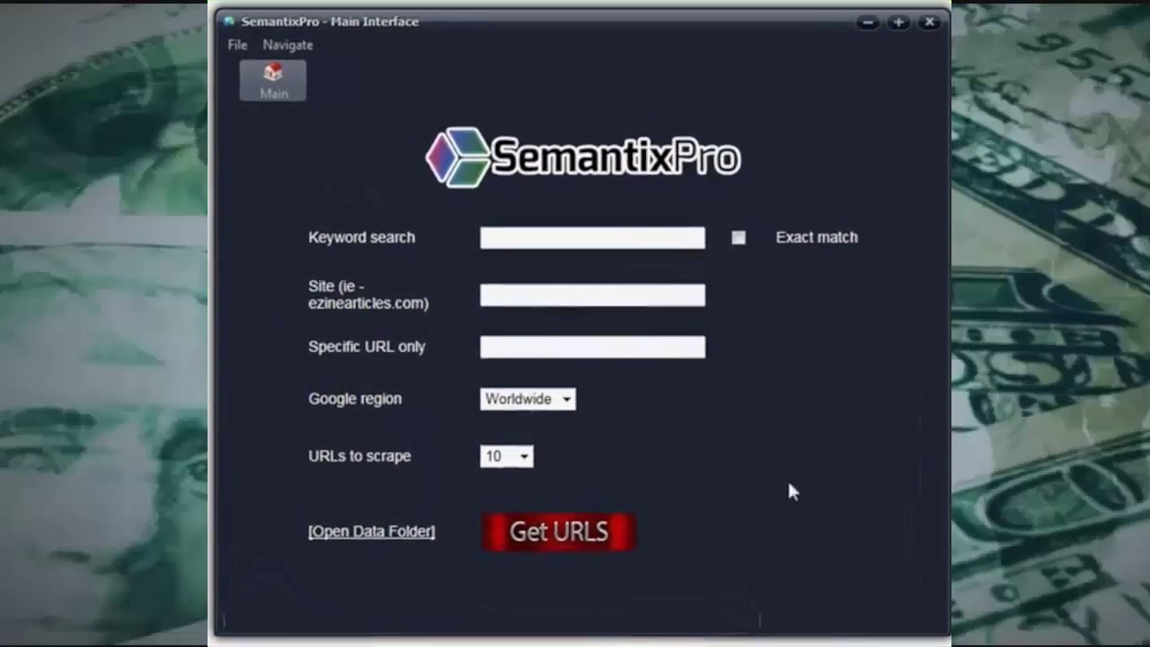
Search Google for 'how to get rid of dry skin', scraping 40 result URLs.
type("h")
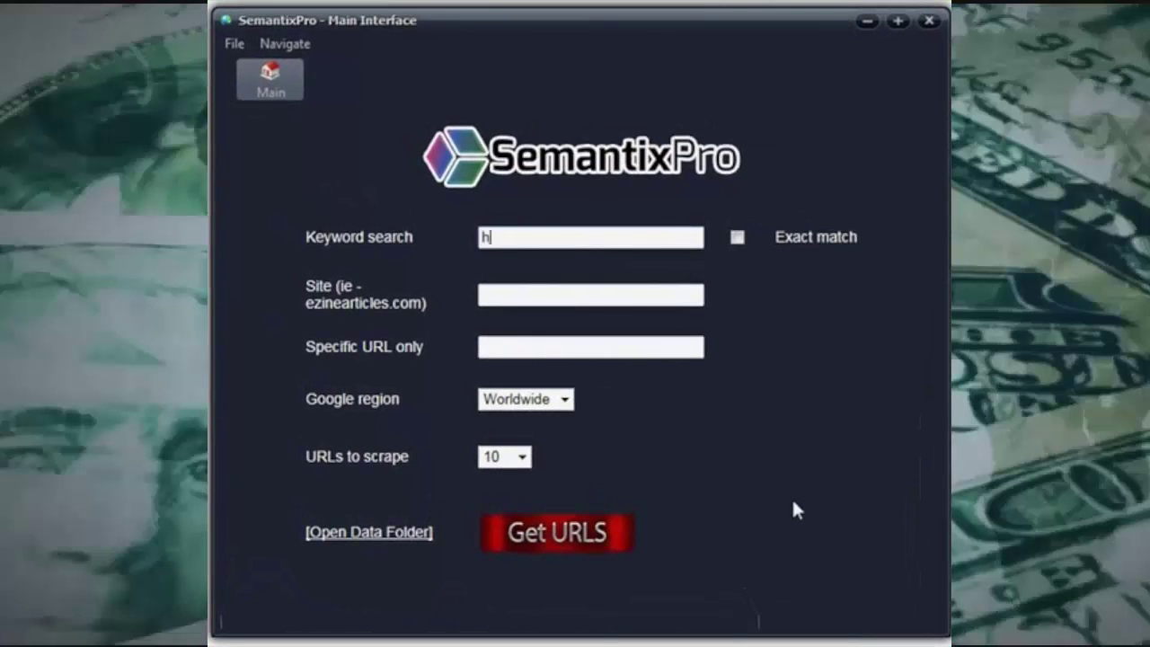
type("ow to get rid ")
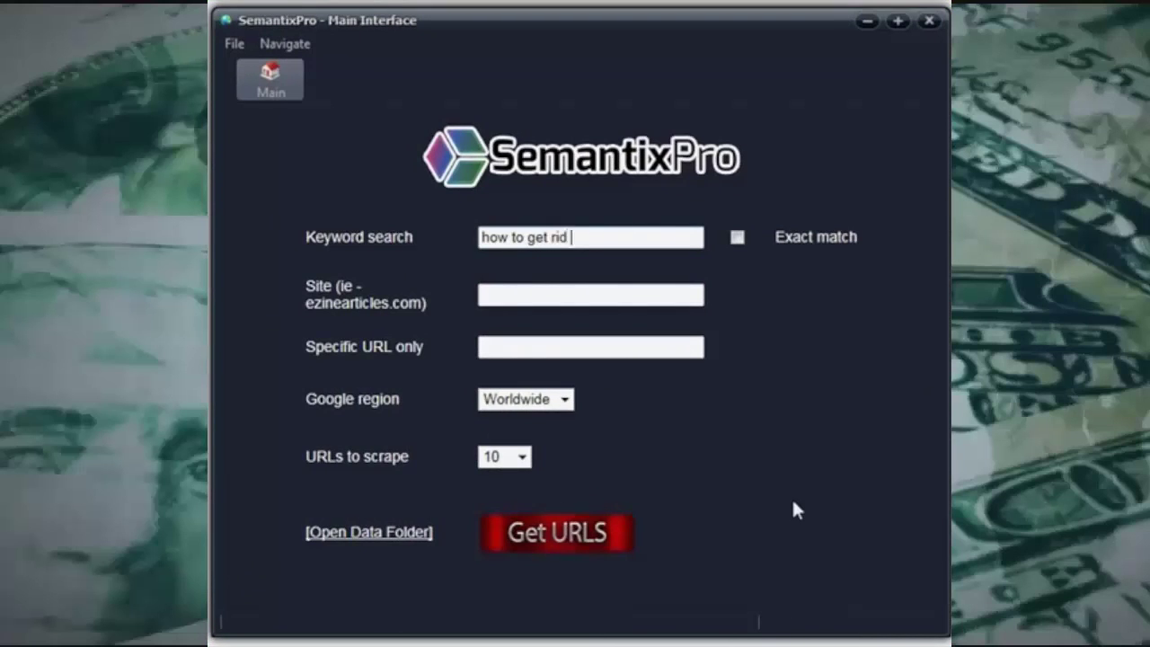
type("of dry skin")
left_click(522, 459)
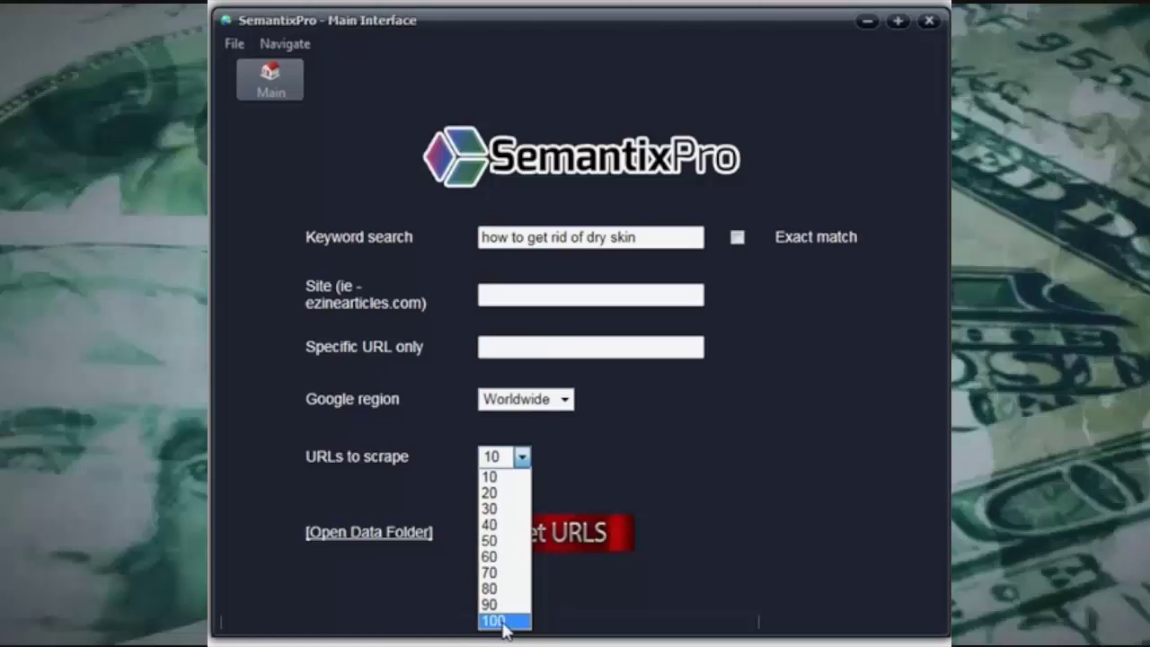
left_click(499, 525)
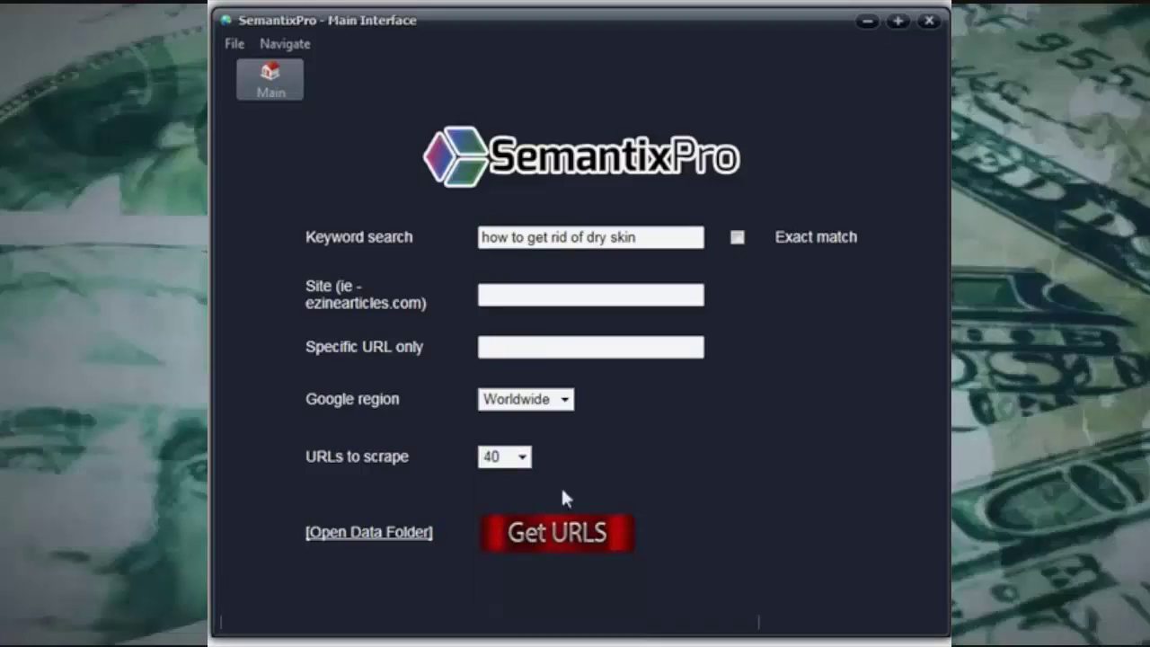
left_click(548, 539)
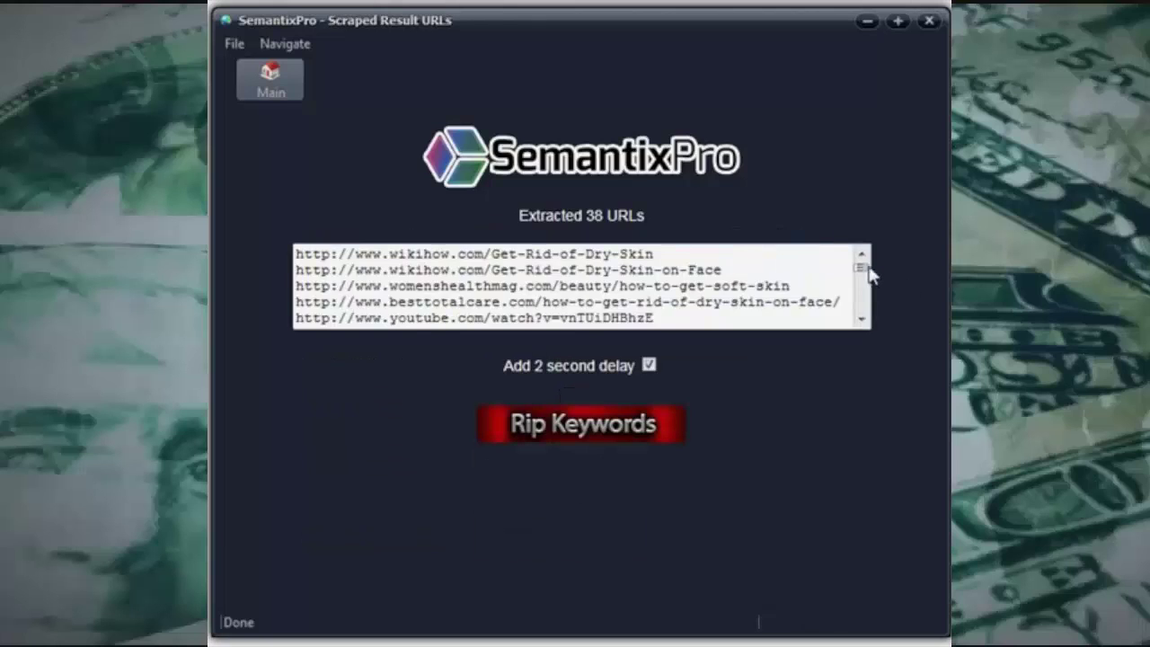
Scroll through the 38 scraped result URLs for the dry-skin search.
left_click_drag(866, 268, 871, 239)
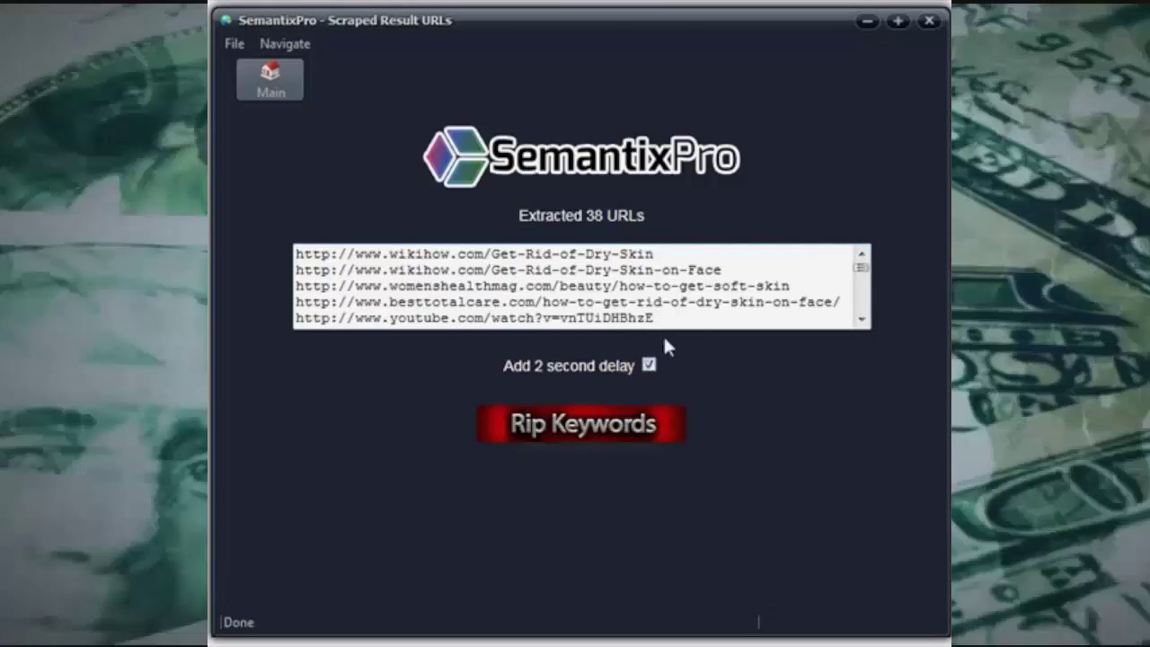
left_click_drag(861, 267, 644, 390)
Rip keywords from all the scraped URLs and scroll the resulting keyword list.
left_click(587, 434)
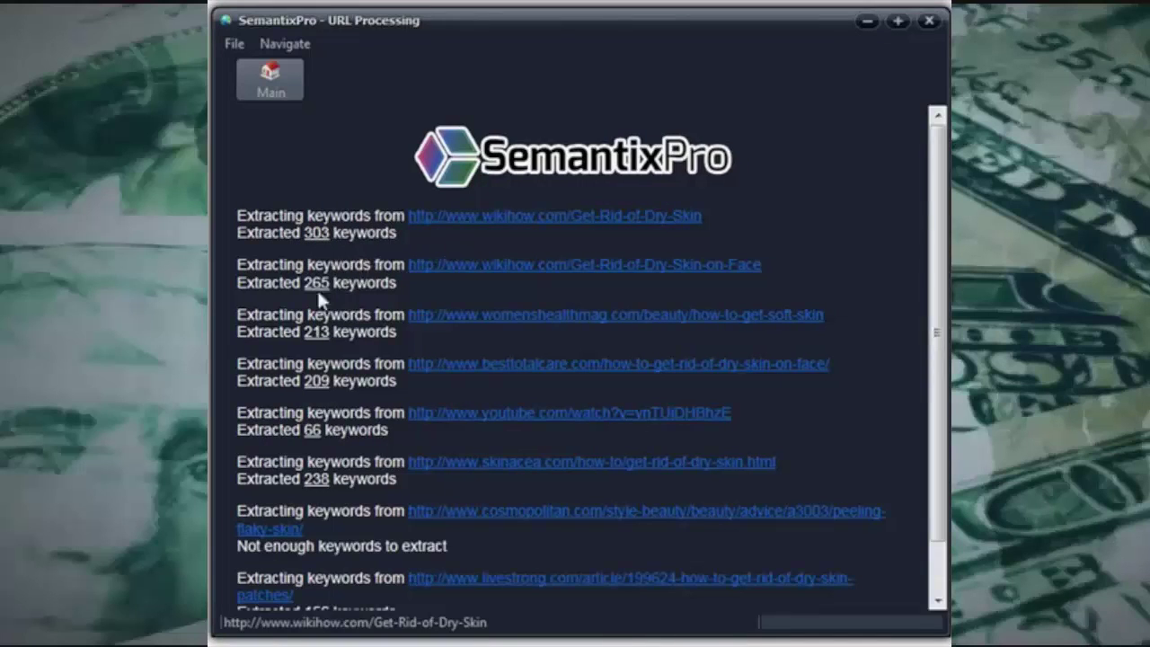
scroll(358, 338, "down", 2)
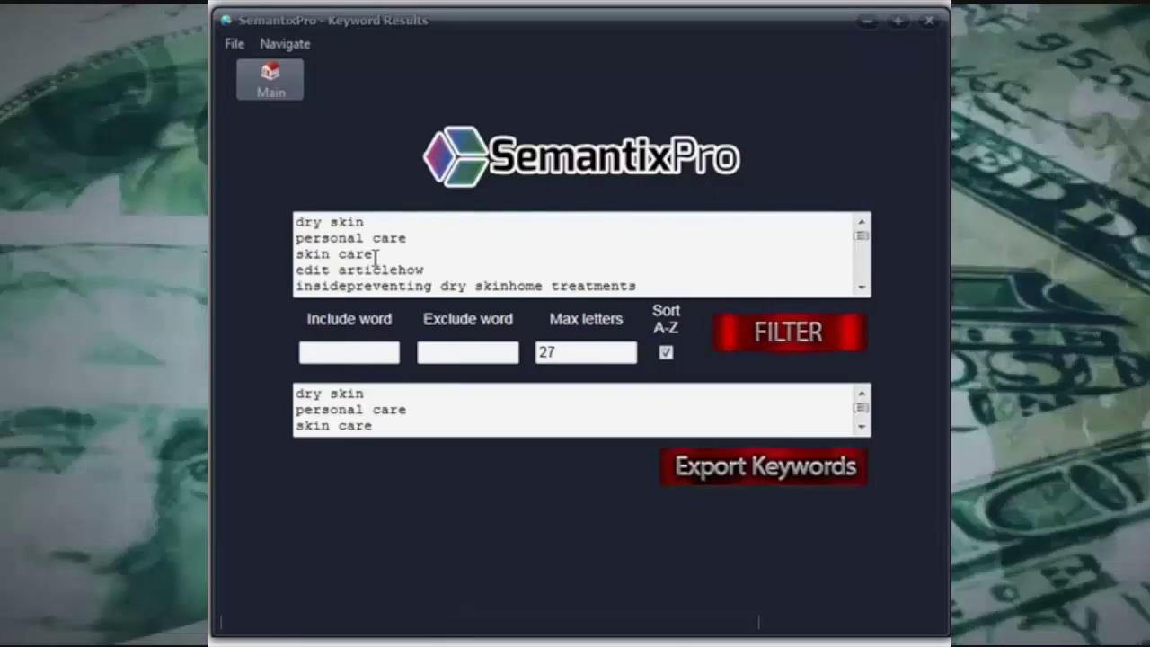
Export the full dry-skin keyword list (3093 keywords) to a text file.
mouse_move(863, 242)
left_mouse_down()
mouse_move(862, 280)
mouse_move(864, 220)
left_mouse_up()
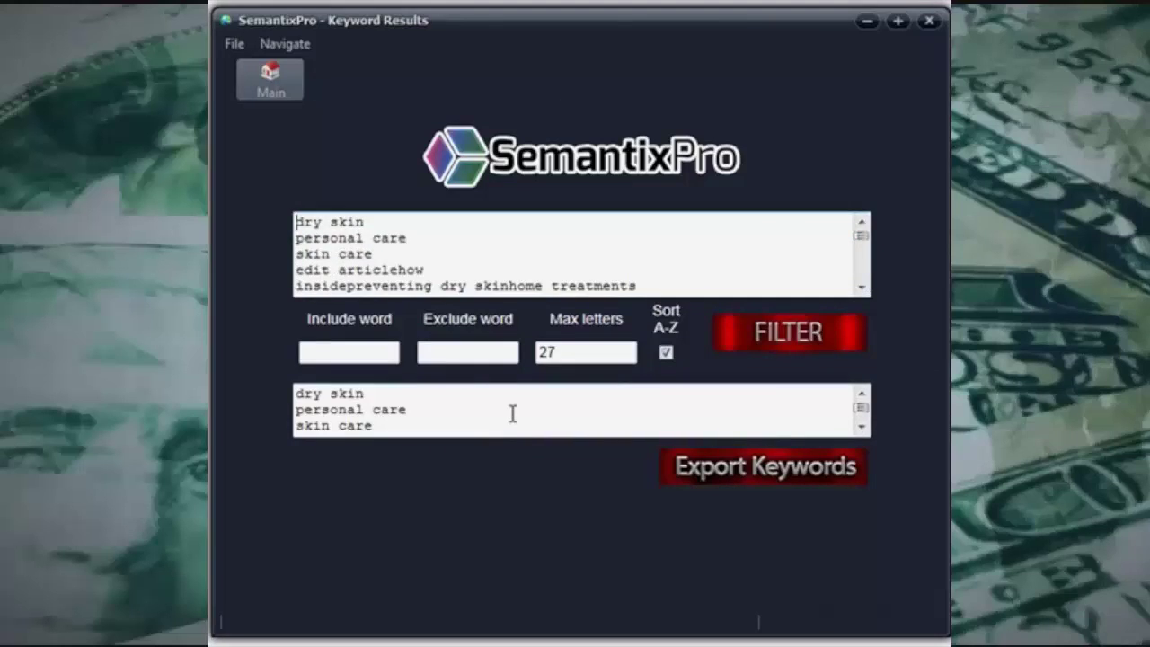
mouse_move(512, 414)
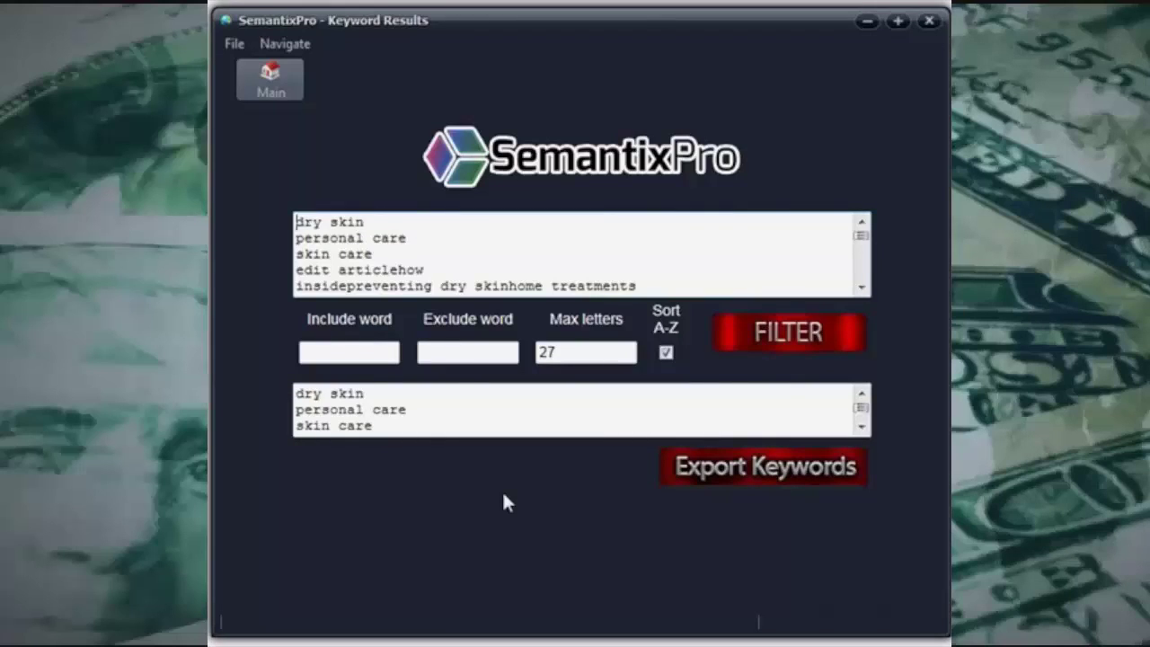
left_click(772, 476)
Check the exported keyword file in the data folder with the Name column widened, then close it.
left_click(580, 390)
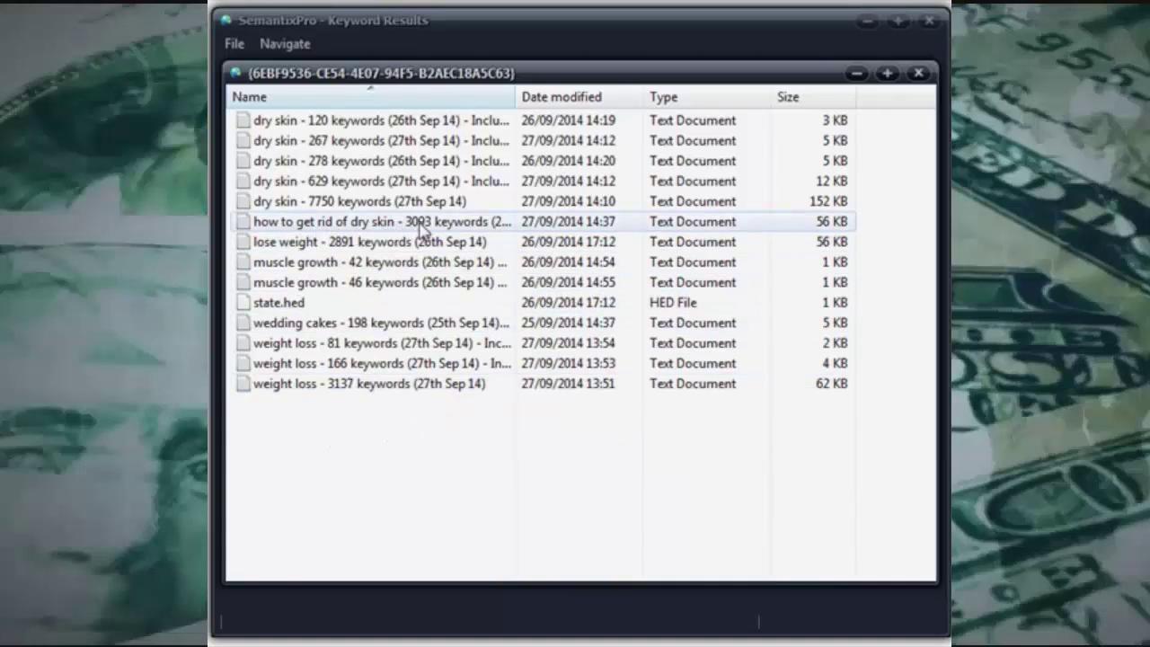
left_click_drag(516, 97, 619, 96)
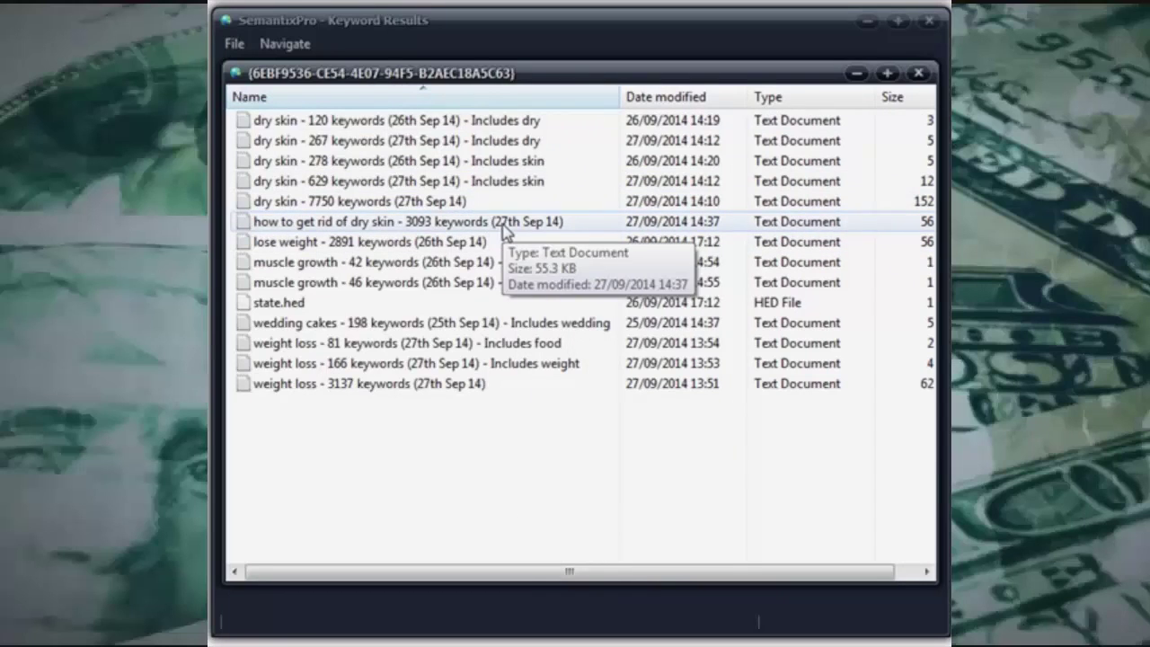
left_click(918, 74)
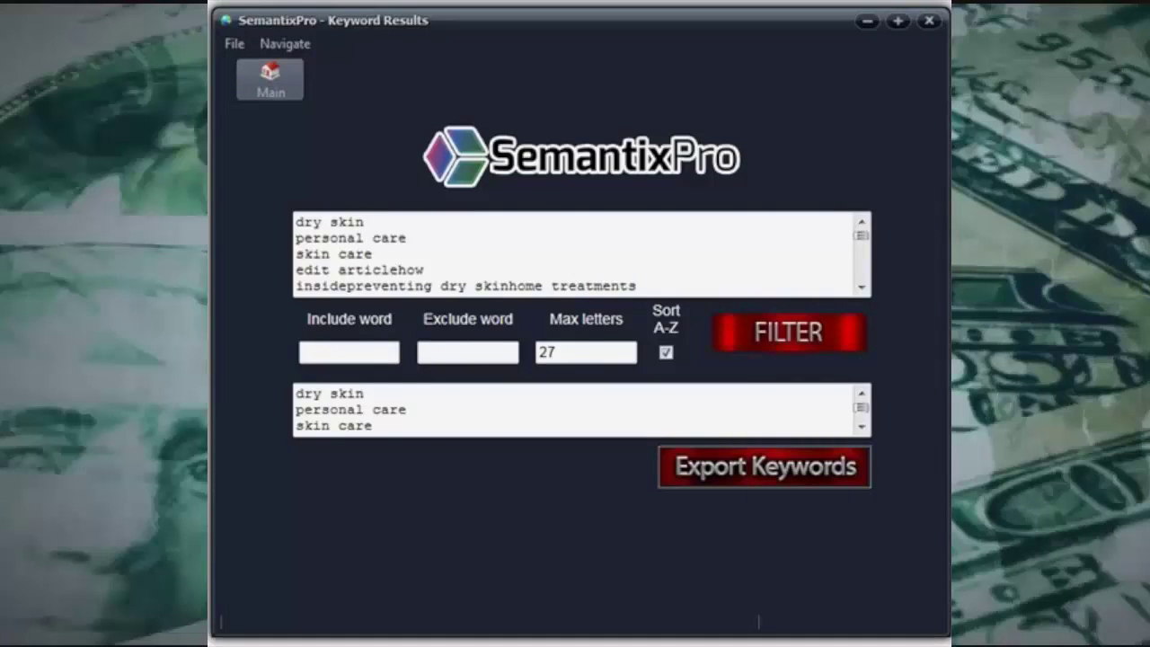
Filter the keywords to those including 'dry' and export the 137 results.
left_click(351, 352)
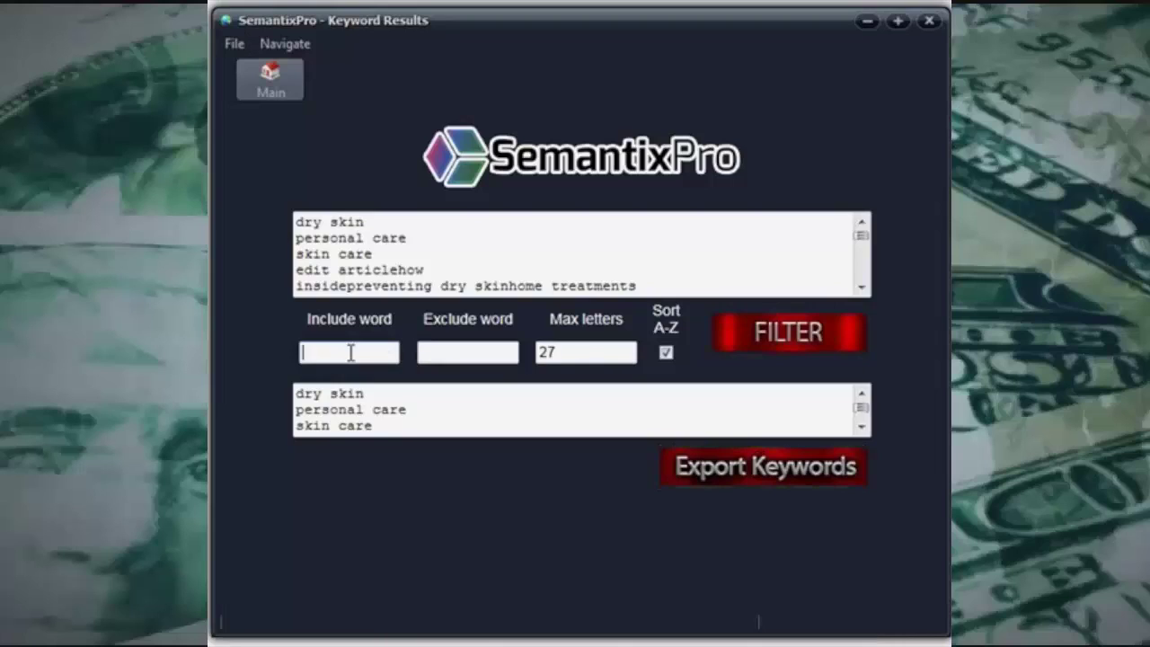
type("dry")
left_click(785, 337)
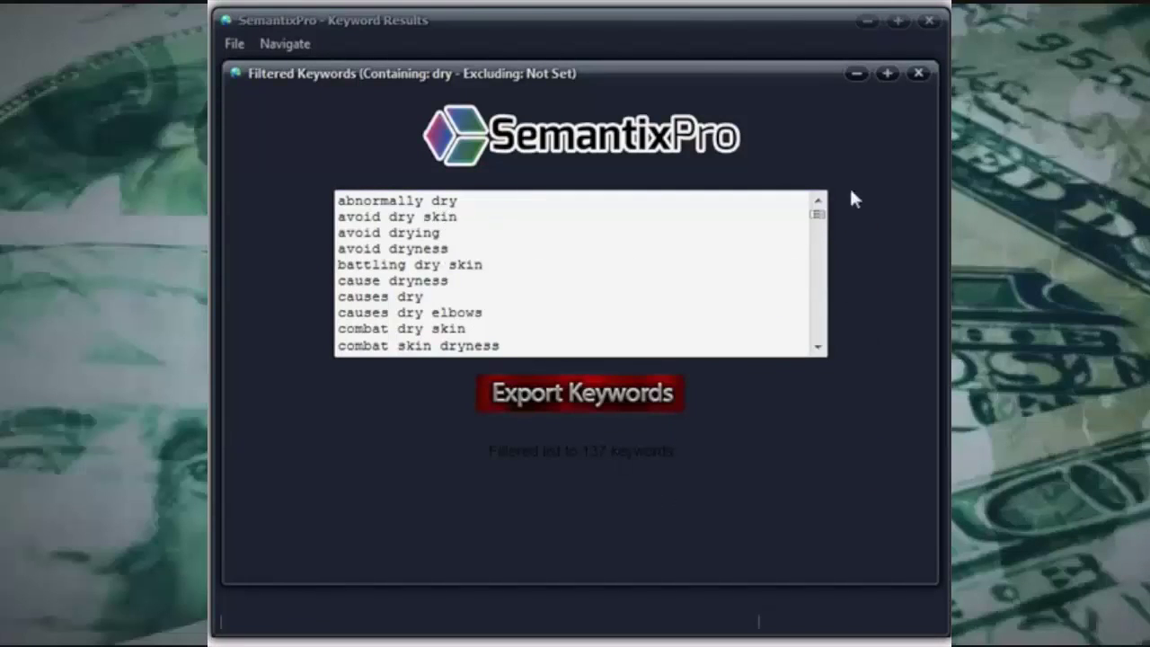
mouse_move(819, 223)
left_mouse_down()
mouse_move(819, 282)
mouse_move(821, 206)
left_mouse_up()
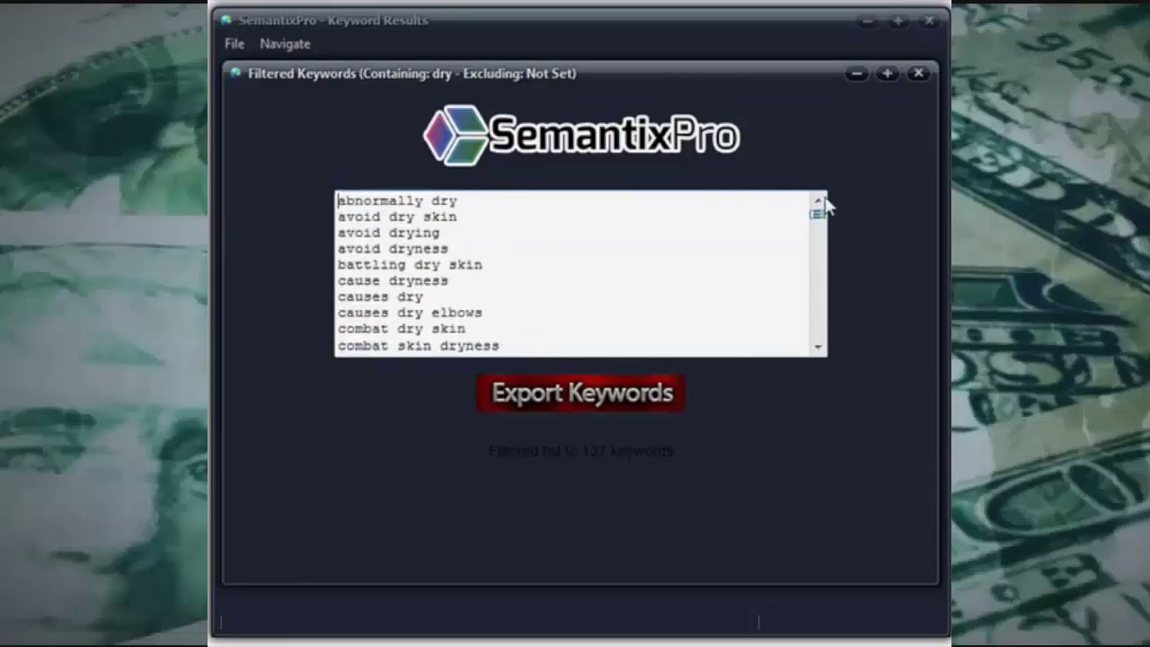
left_click(585, 398)
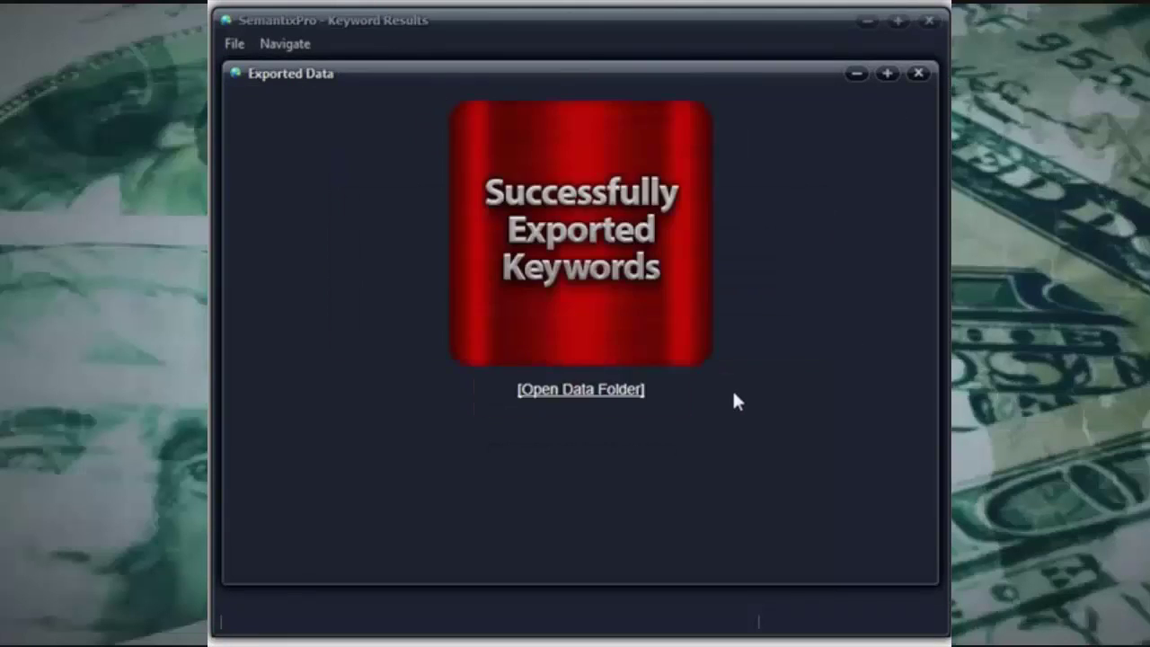
Verify the dry-filtered export in the data folder, close the windows, and select the include word.
left_click(553, 390)
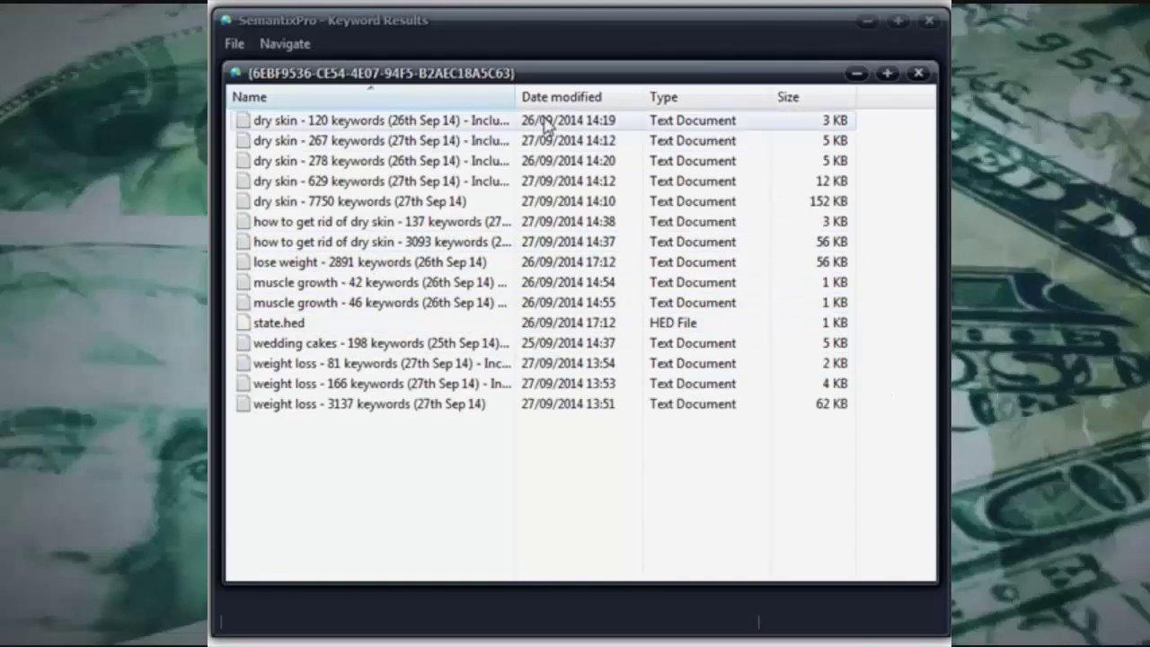
left_click_drag(516, 96, 671, 97)
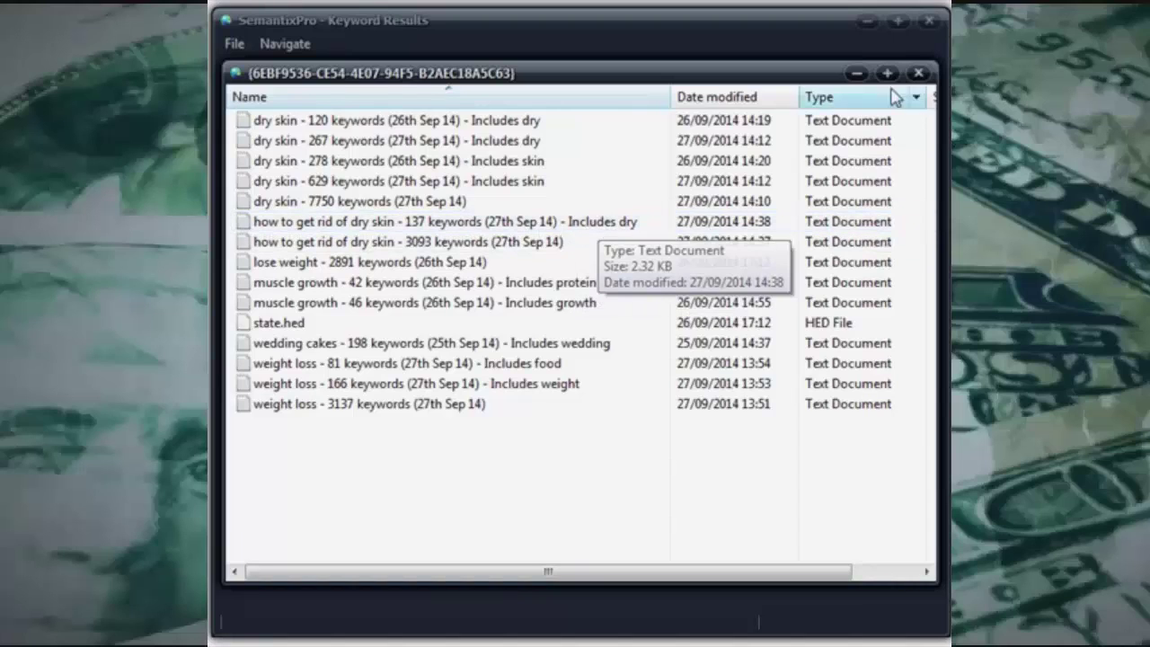
left_click(918, 74)
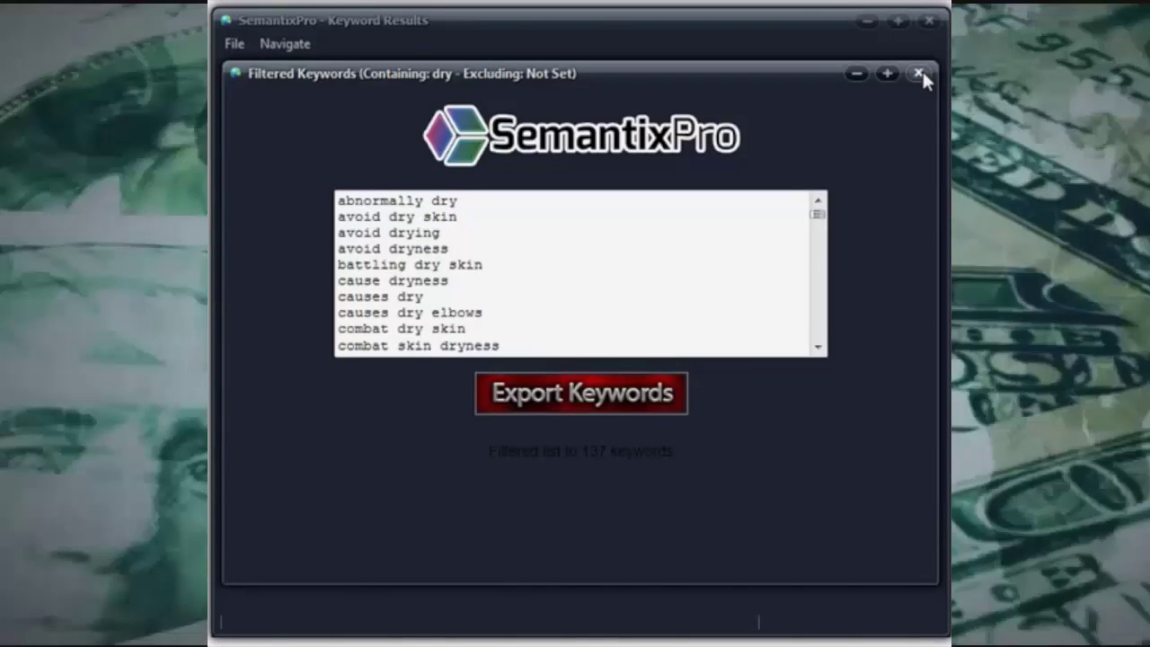
left_click(918, 73)
double_click(349, 353)
Filter the keywords to those including 'skin' and scroll the 224 results.
type("skin")
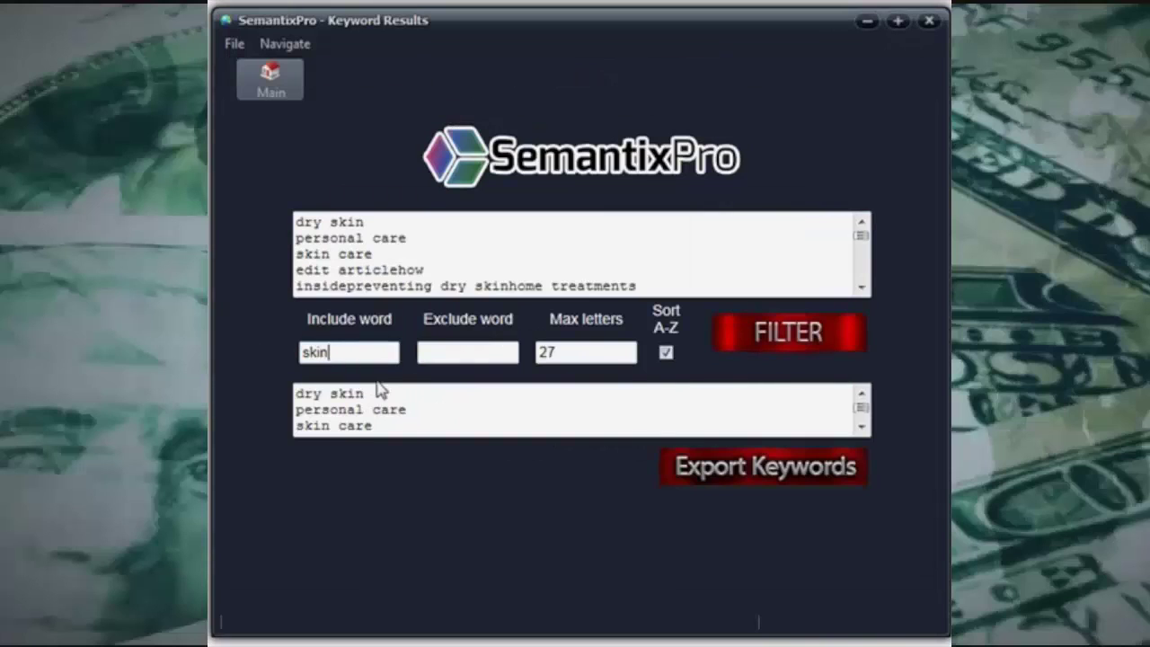
left_click(765, 337)
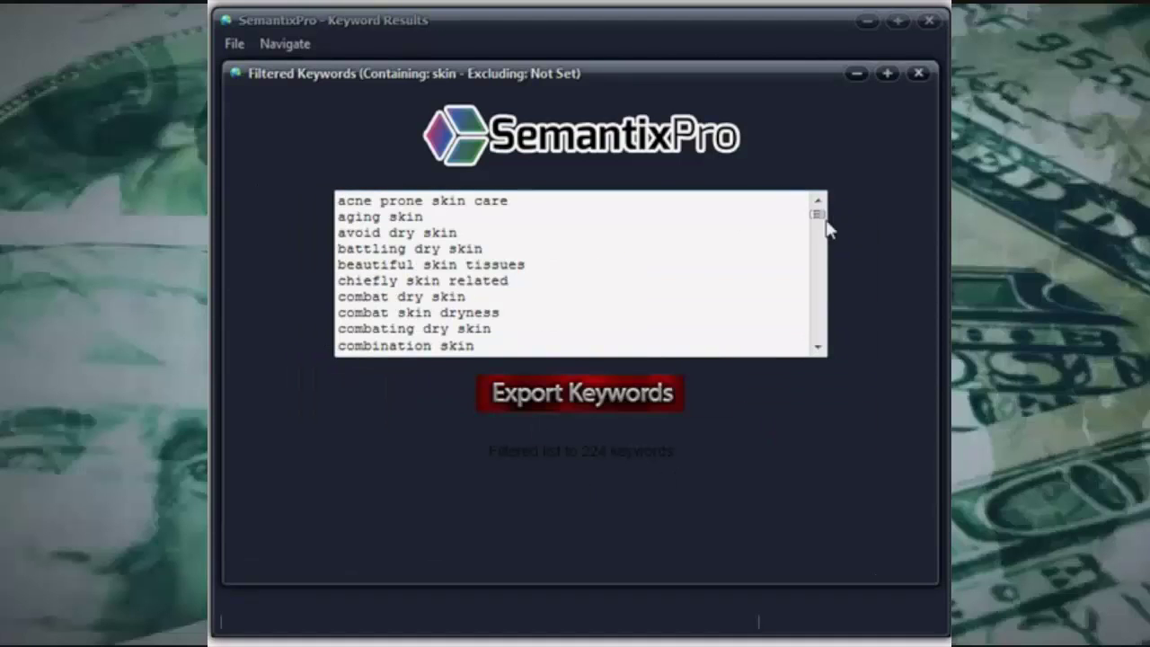
mouse_move(818, 220)
left_mouse_down()
mouse_move(817, 340)
mouse_move(820, 216)
left_mouse_up()
left_click_drag(816, 218, 821, 187)
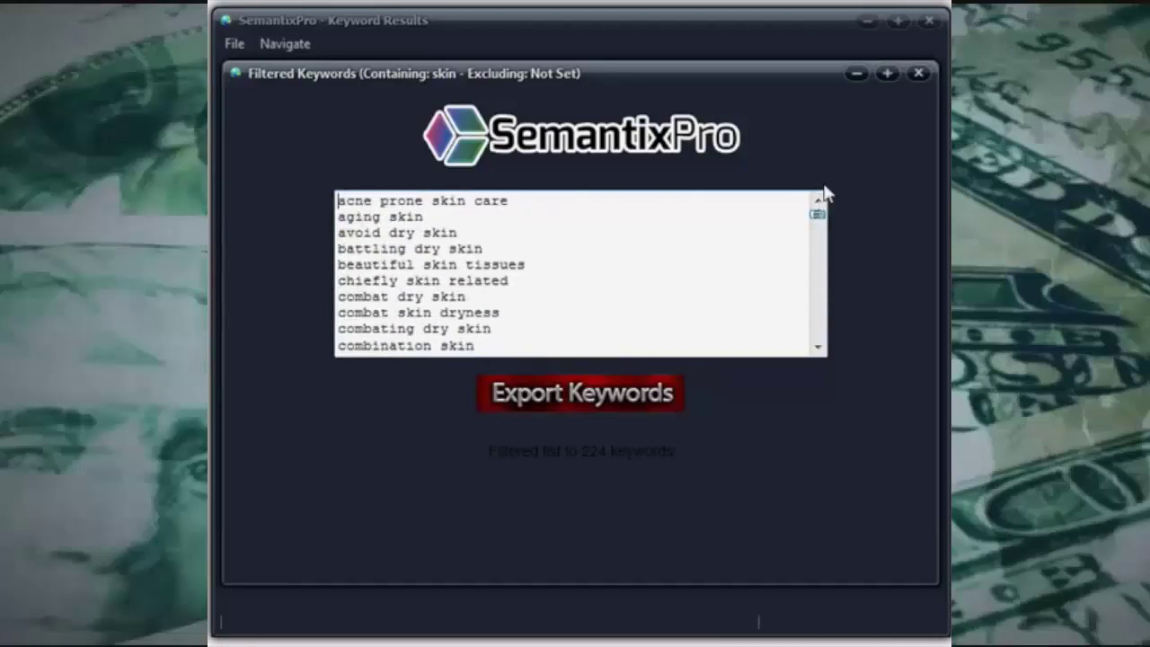
Filter the keywords by 'cream' to get 23 results, export them, and close the windows.
left_click(917, 74)
left_click_drag(347, 351, 238, 357)
type("cream")
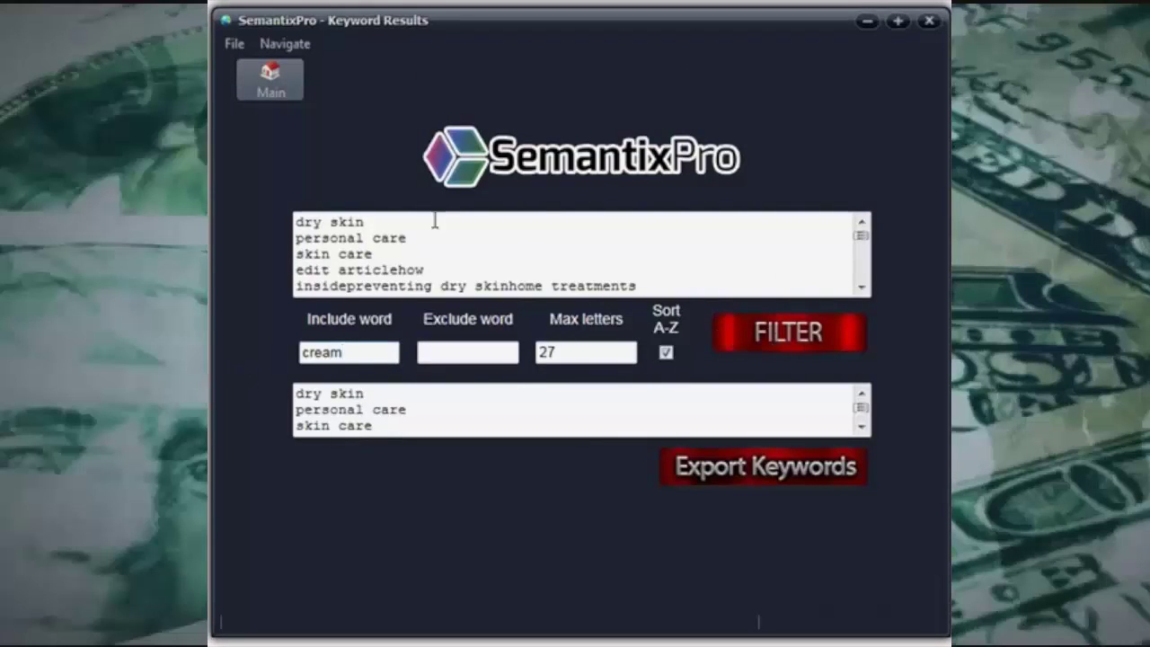
left_click(801, 340)
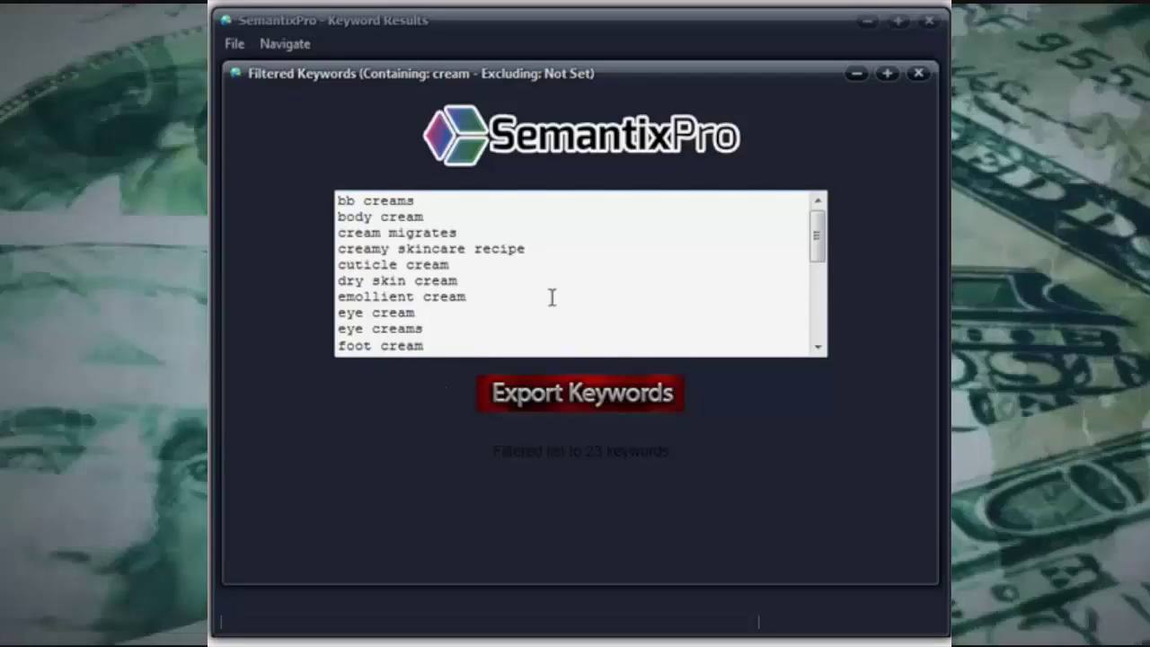
left_click(575, 398)
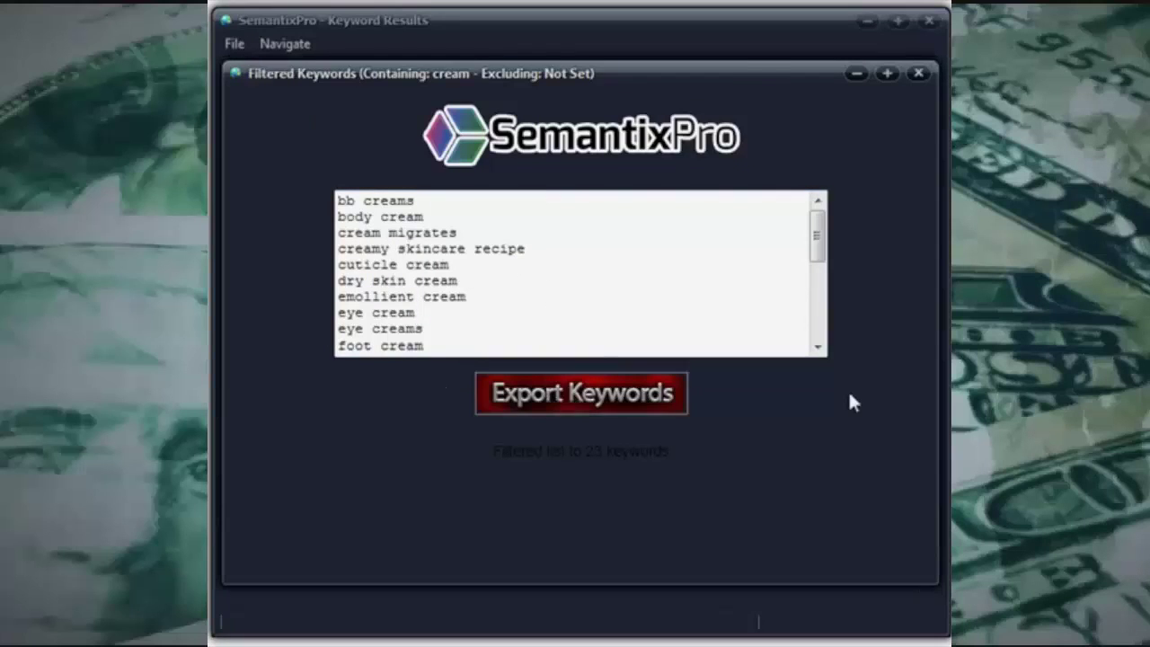
left_click(917, 73)
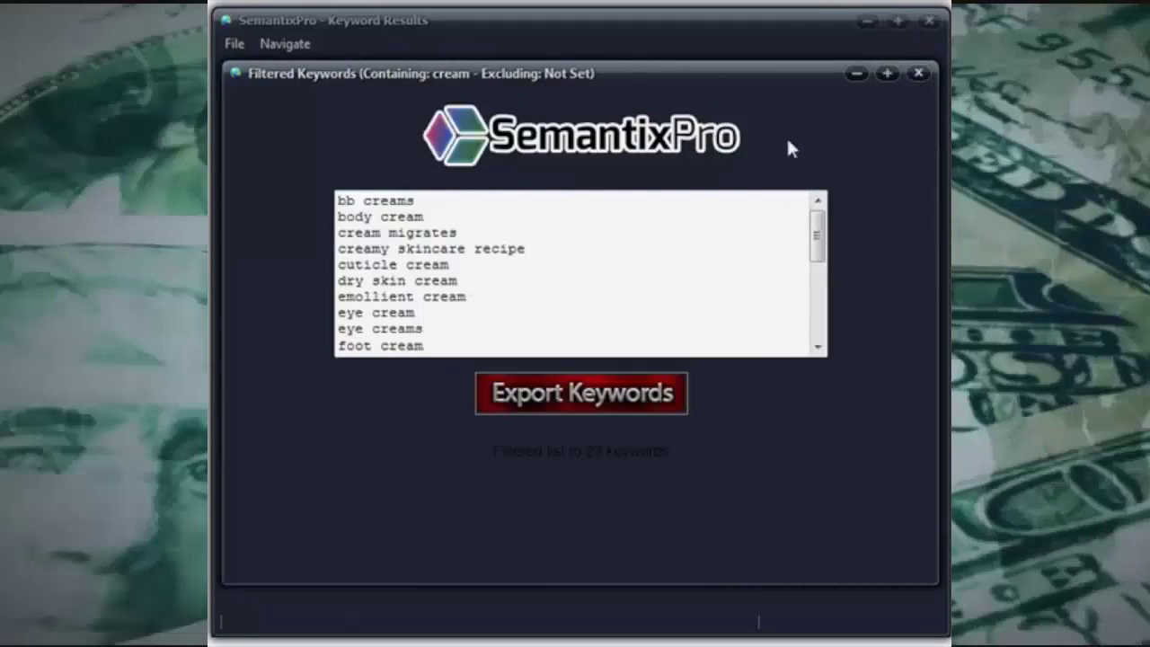
left_click(918, 72)
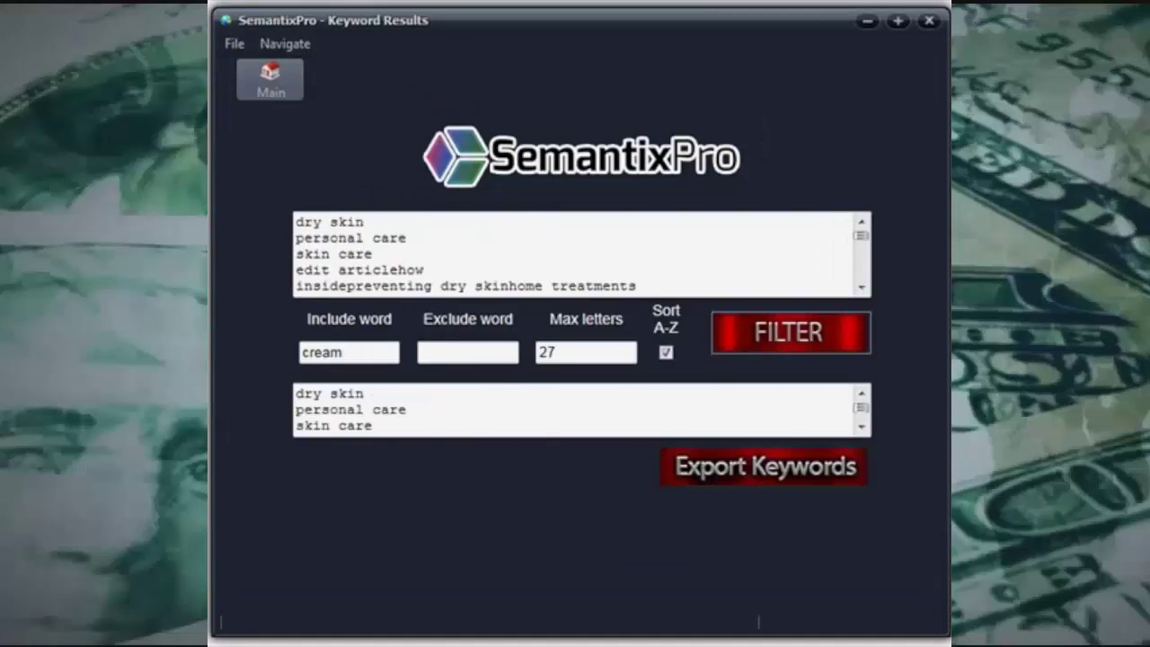